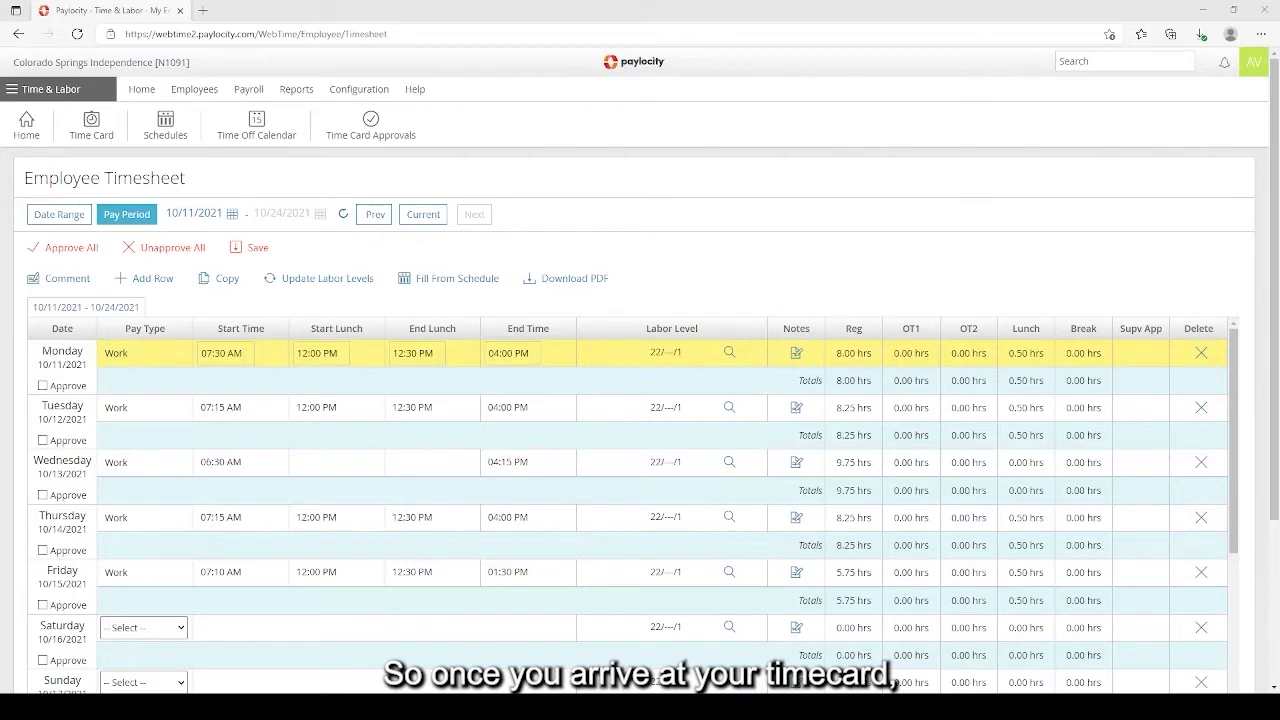
Add a Work entry on Tuesday 10/19 from 07:30 AM, entering 1130 as end time.
scroll(633, 505, down, 4)
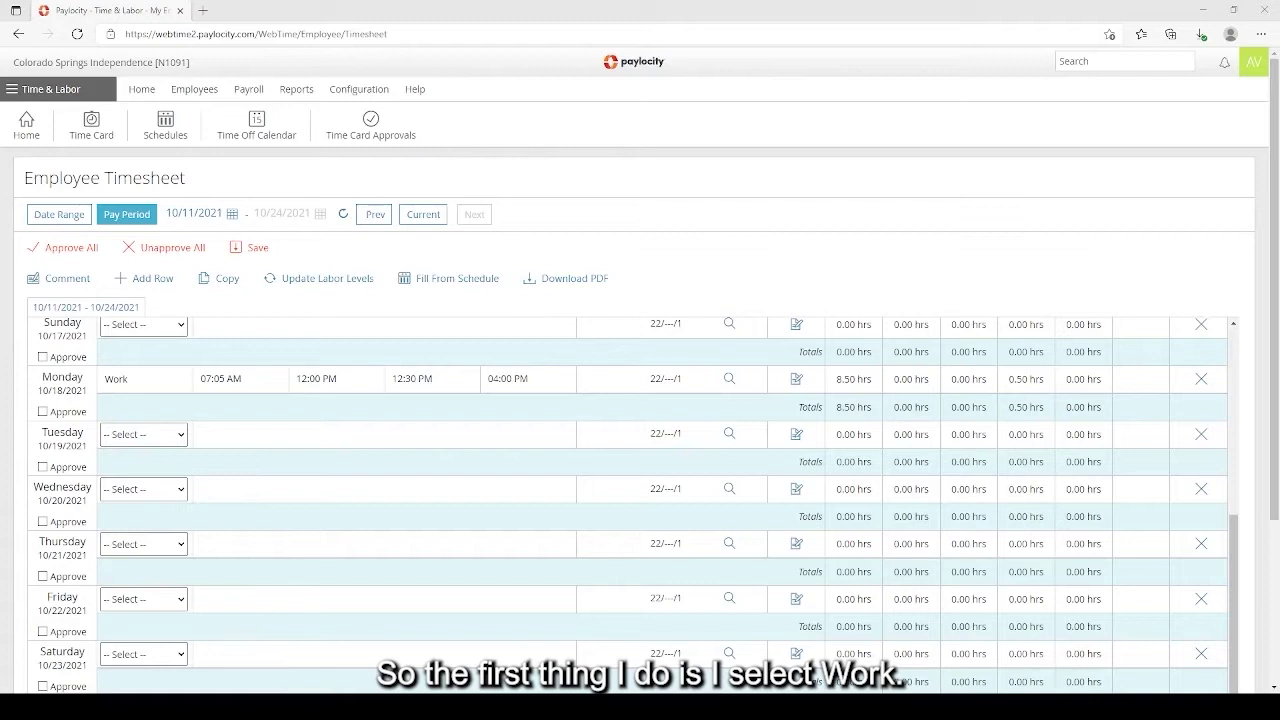
click(183, 436)
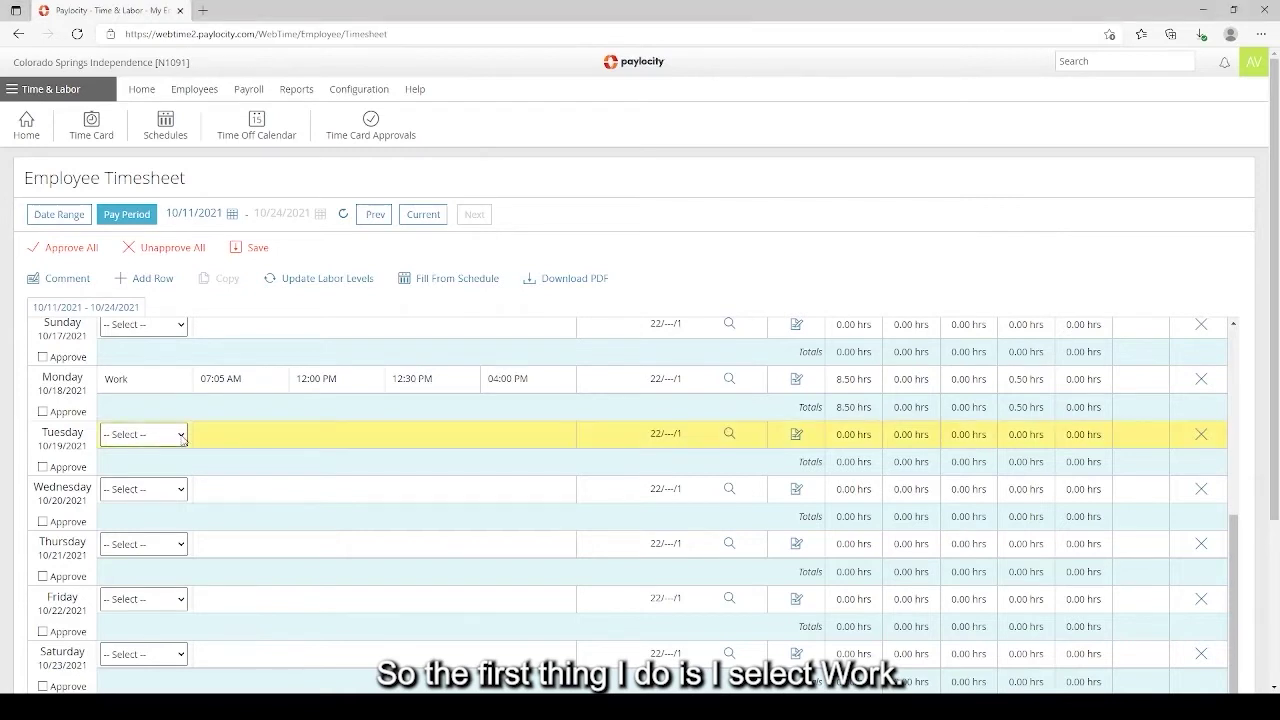
click(129, 474)
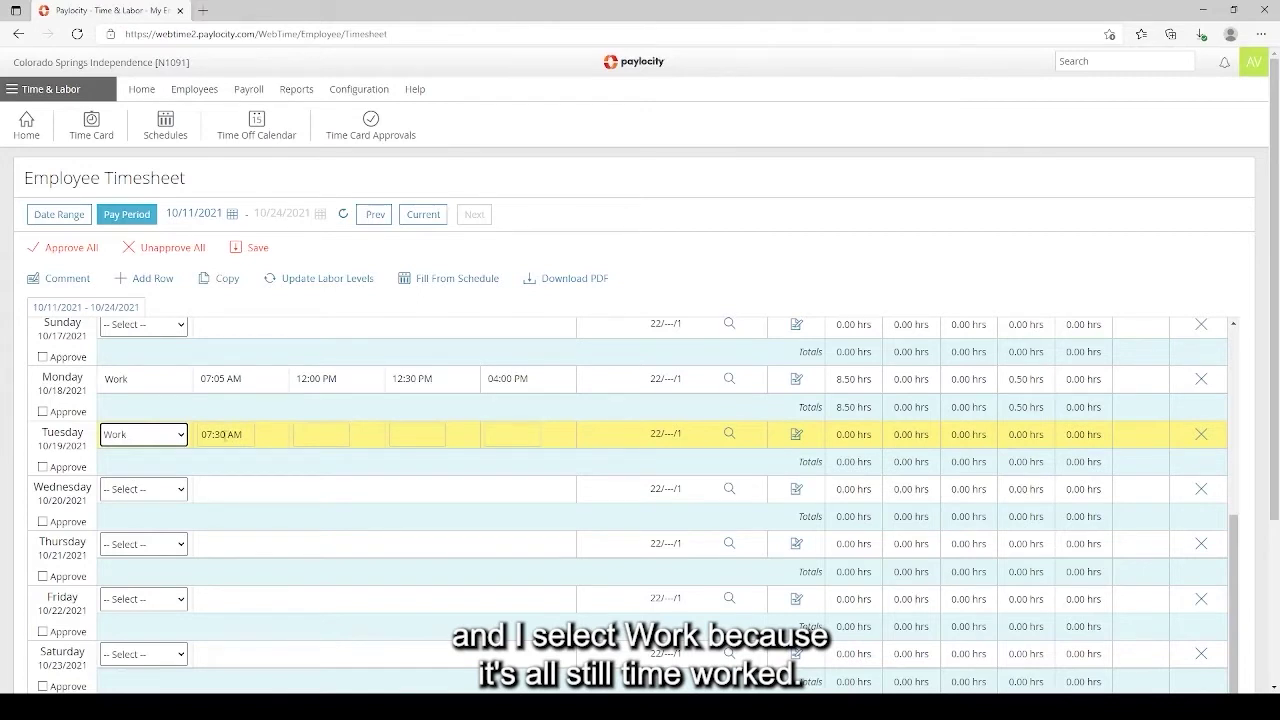
click(522, 437)
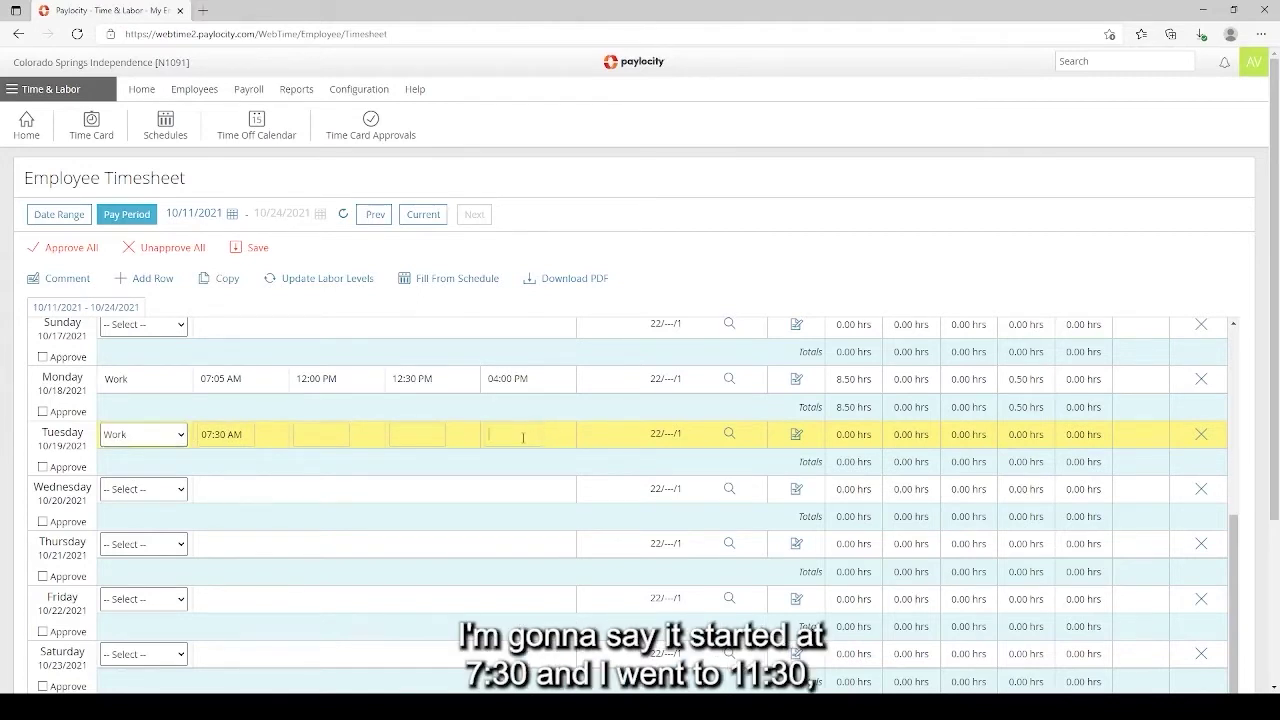
text(1130a)
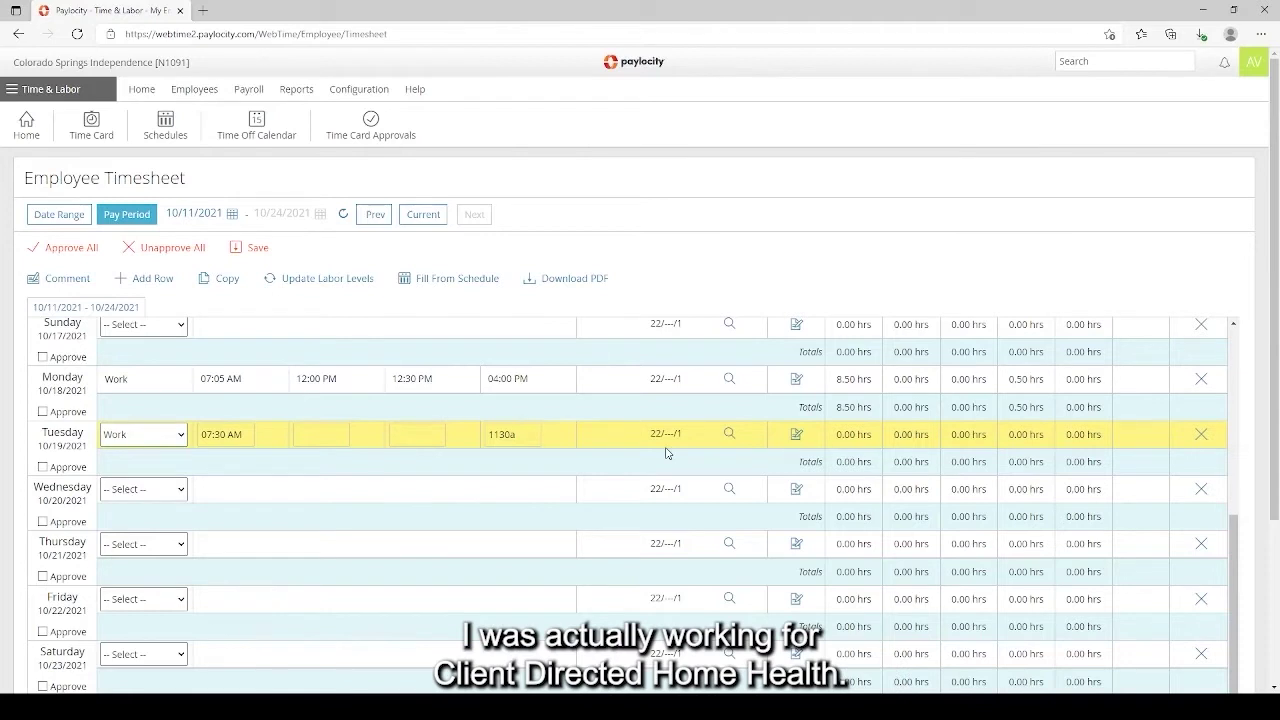
Set Tuesday's labor levels to Division Home-Health, Department Healthcare at Home, Program Client Directed, job blank.
click(730, 435)
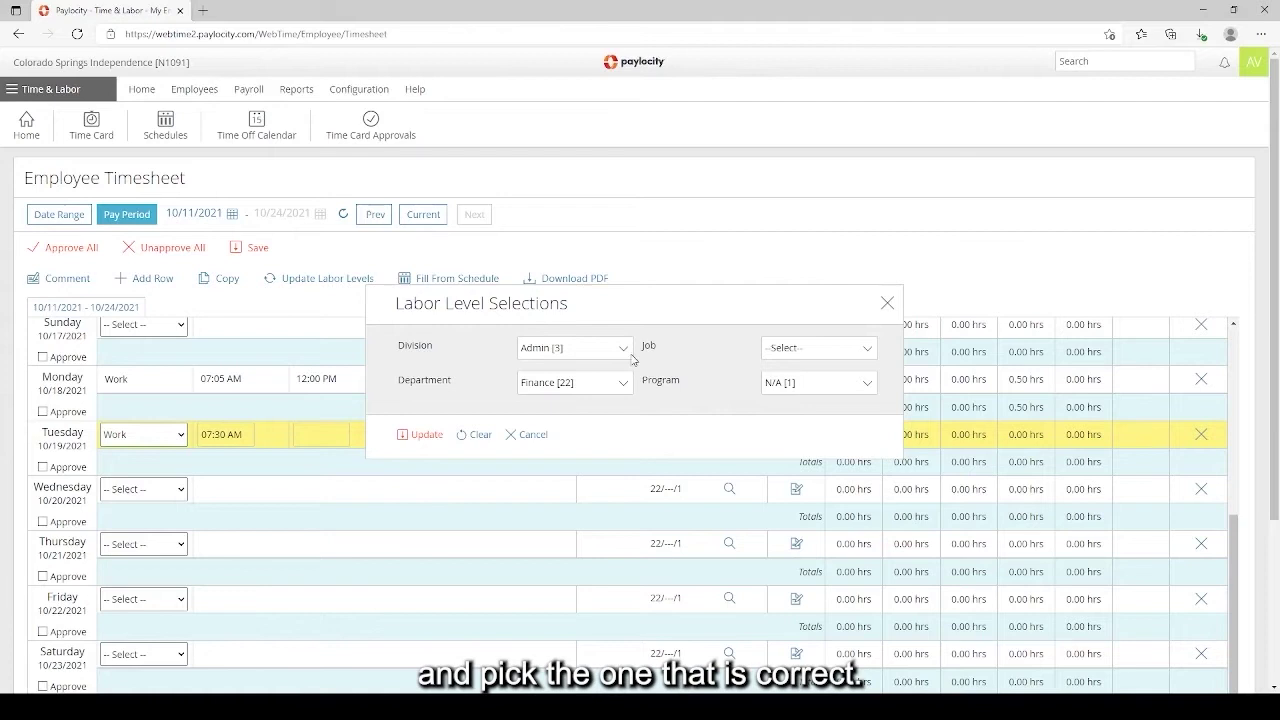
click(623, 350)
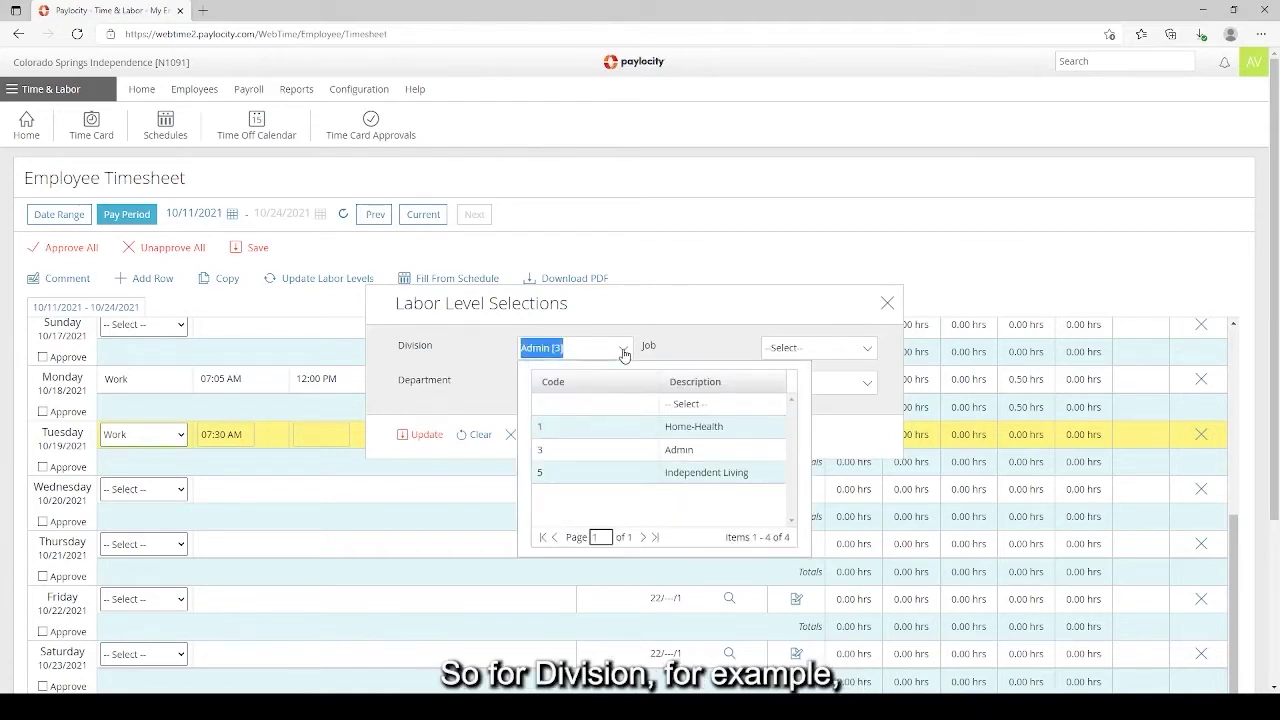
click(632, 435)
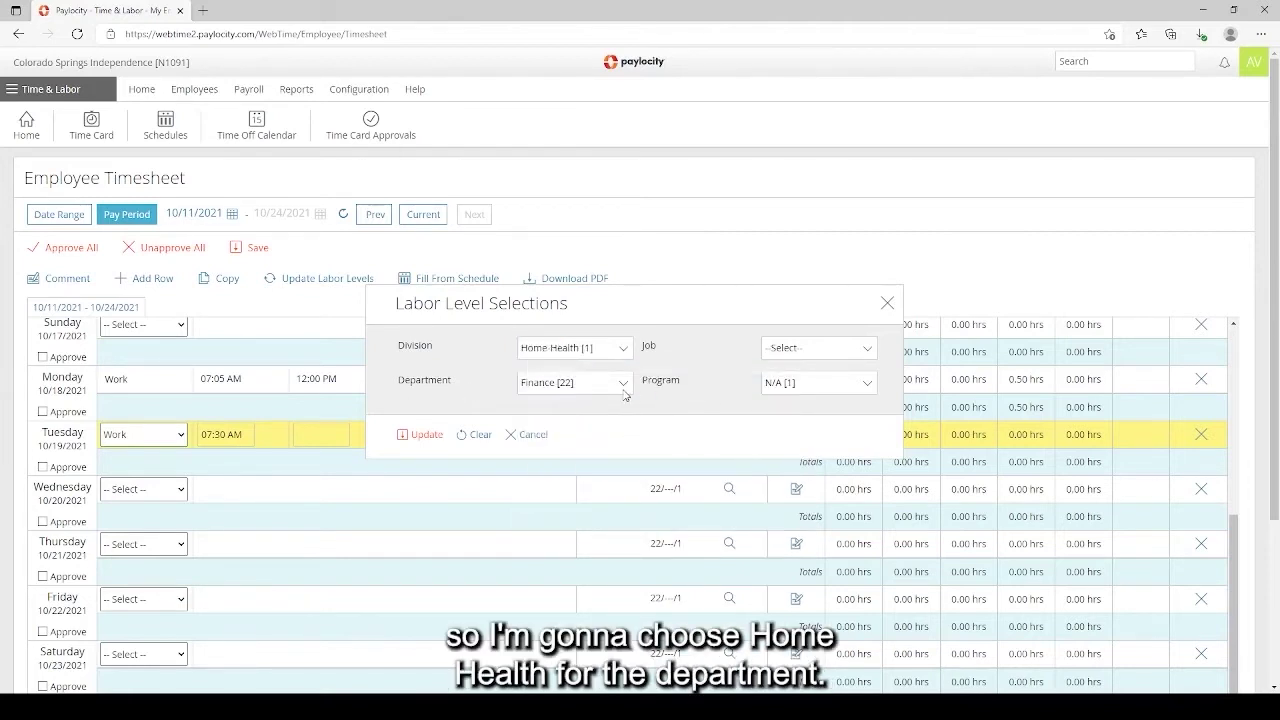
click(624, 392)
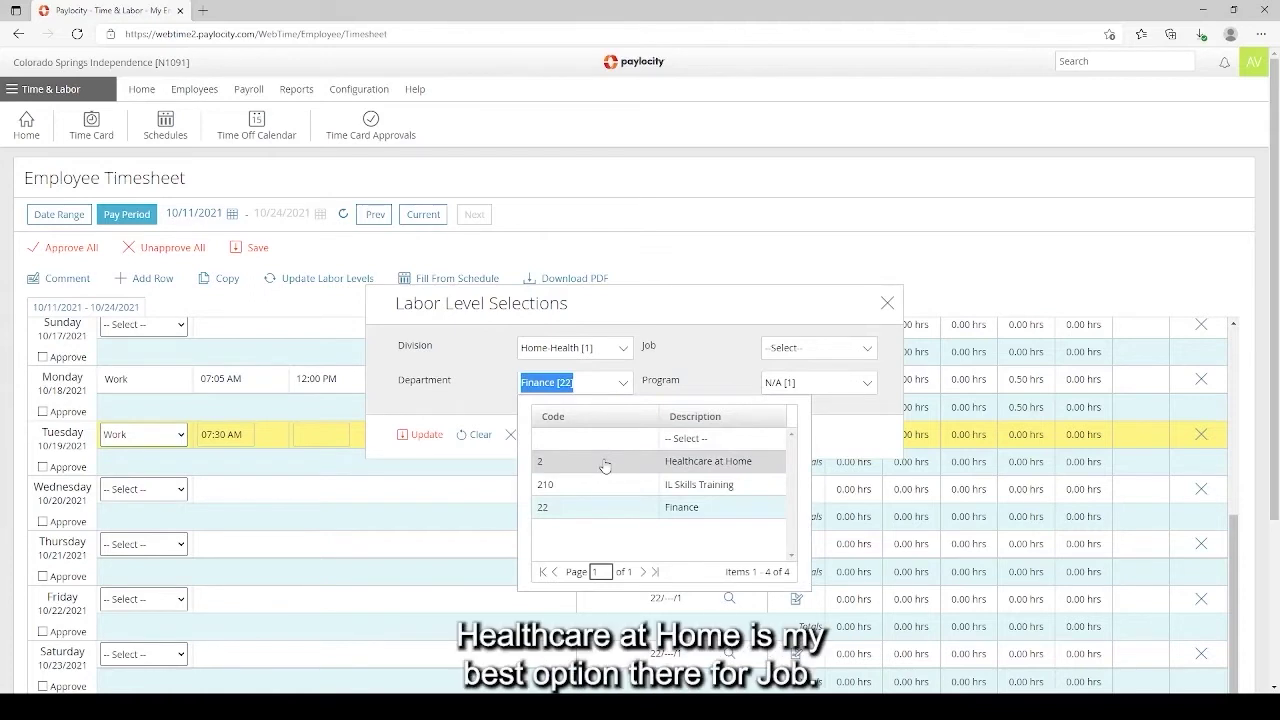
click(605, 462)
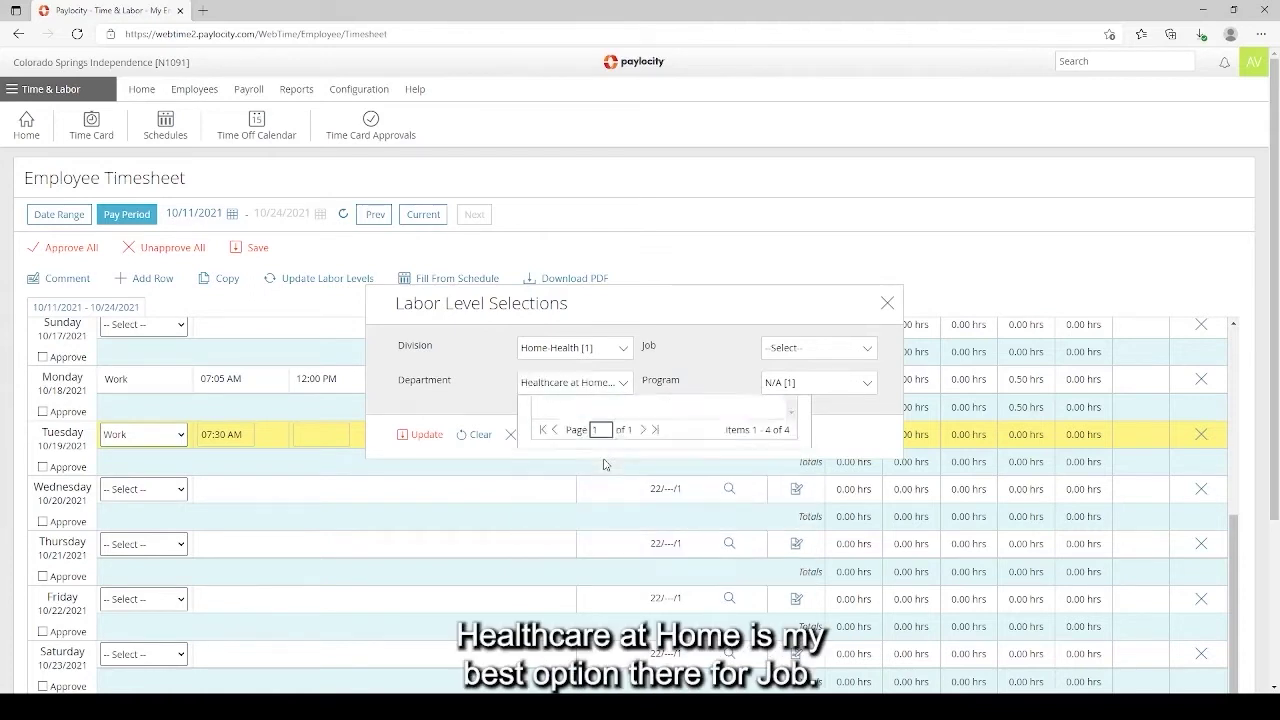
click(826, 349)
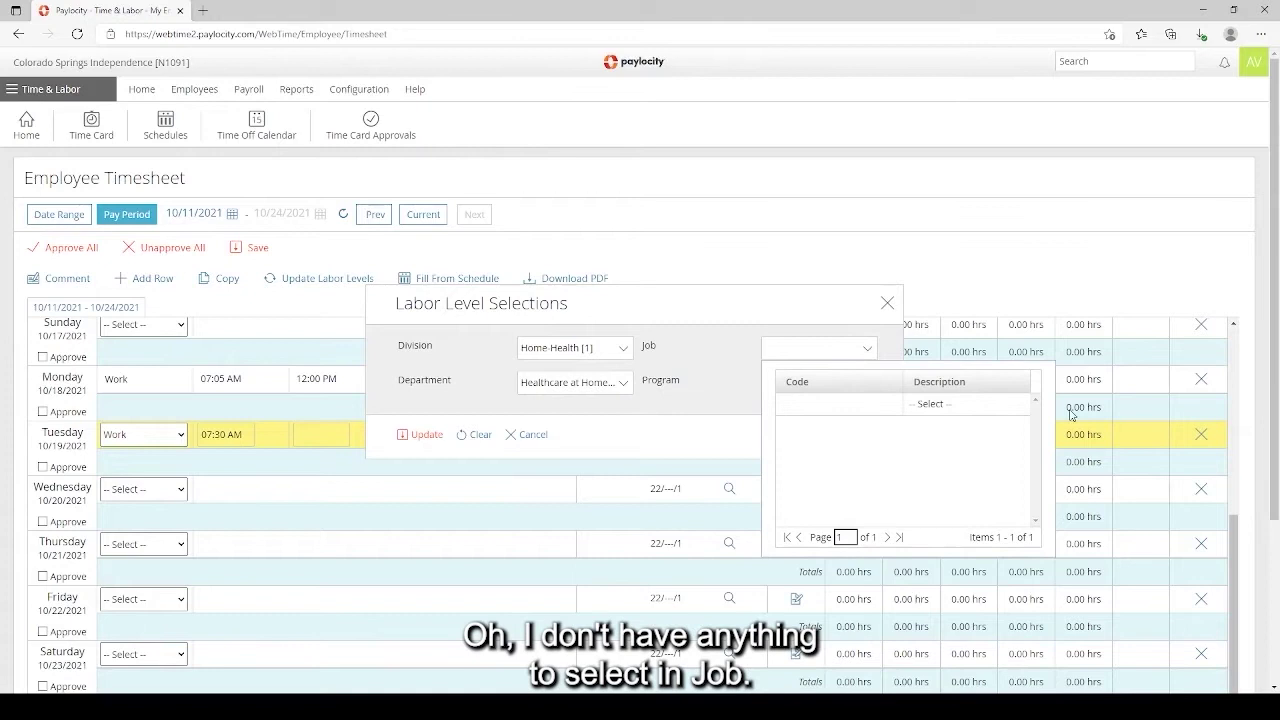
click(711, 372)
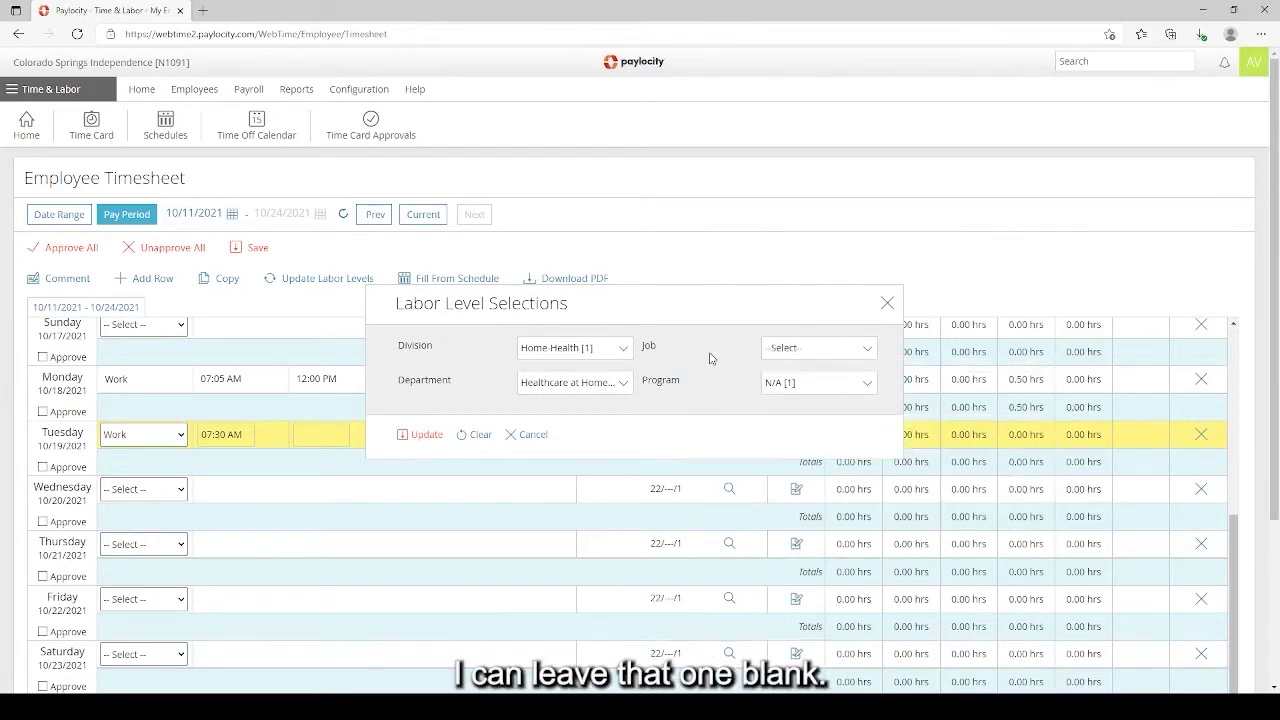
click(866, 383)
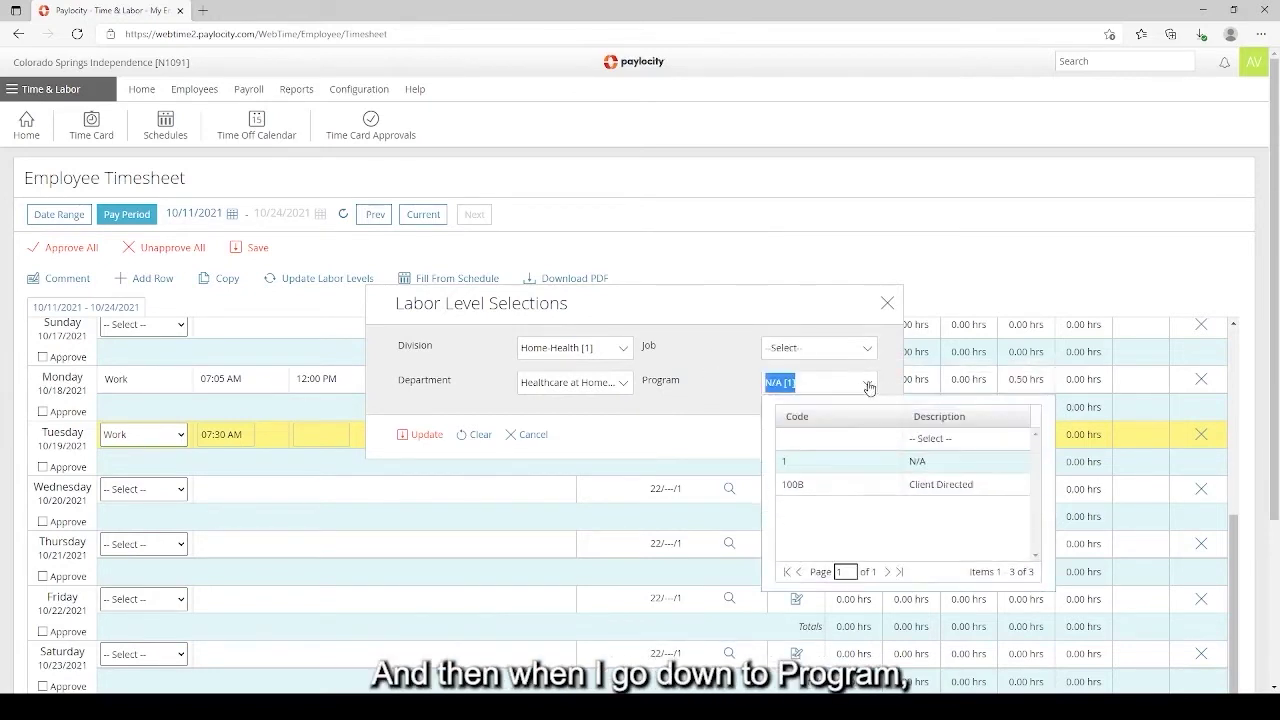
click(857, 486)
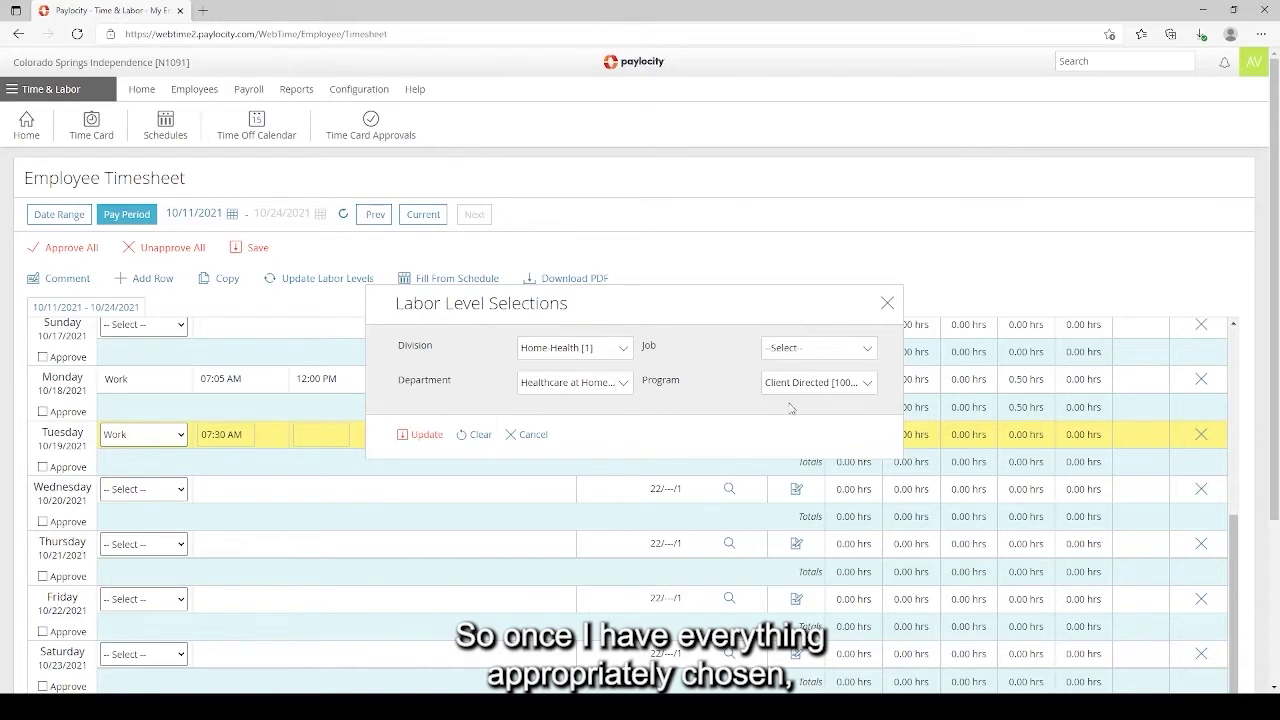
Apply the 2/---/100B labor coding to Tuesday's 07:30–11:30 AM row and save the timesheet.
click(424, 437)
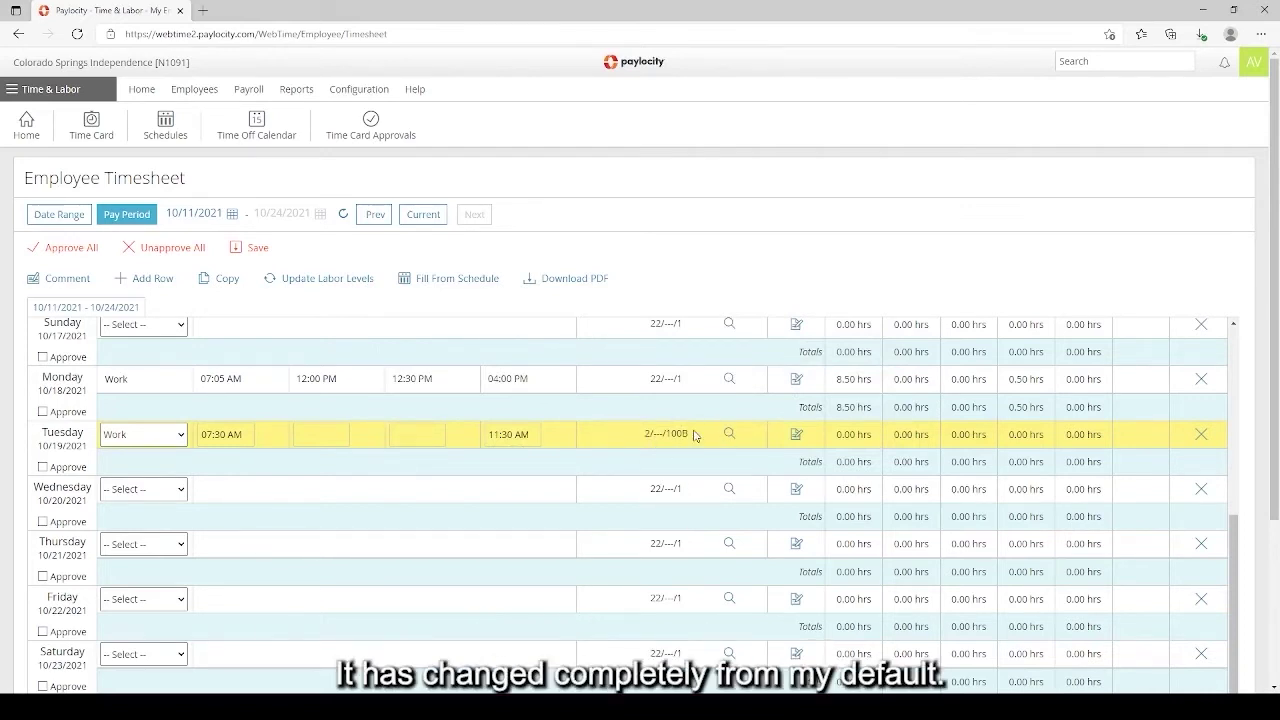
click(255, 247)
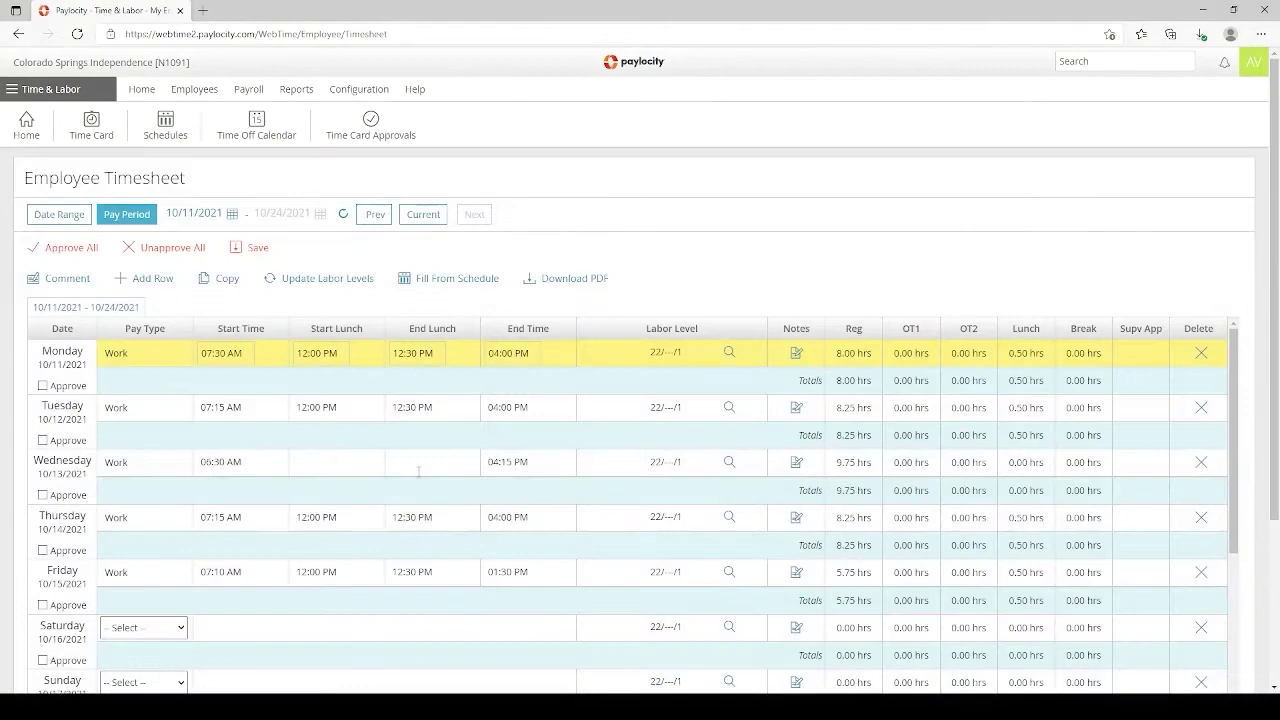
scroll(648, 483, down, 5)
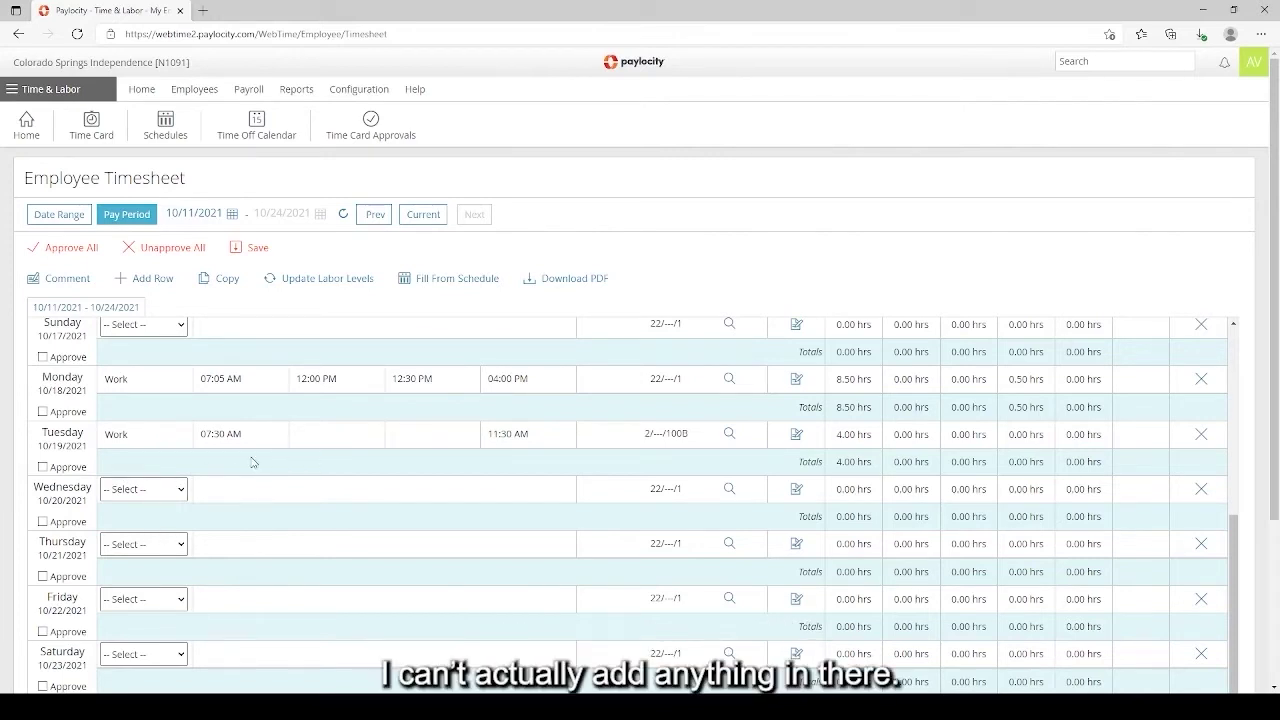
Add and save a second Tuesday Work row from 11:30 AM to 04:00 PM with default coding.
click(140, 440)
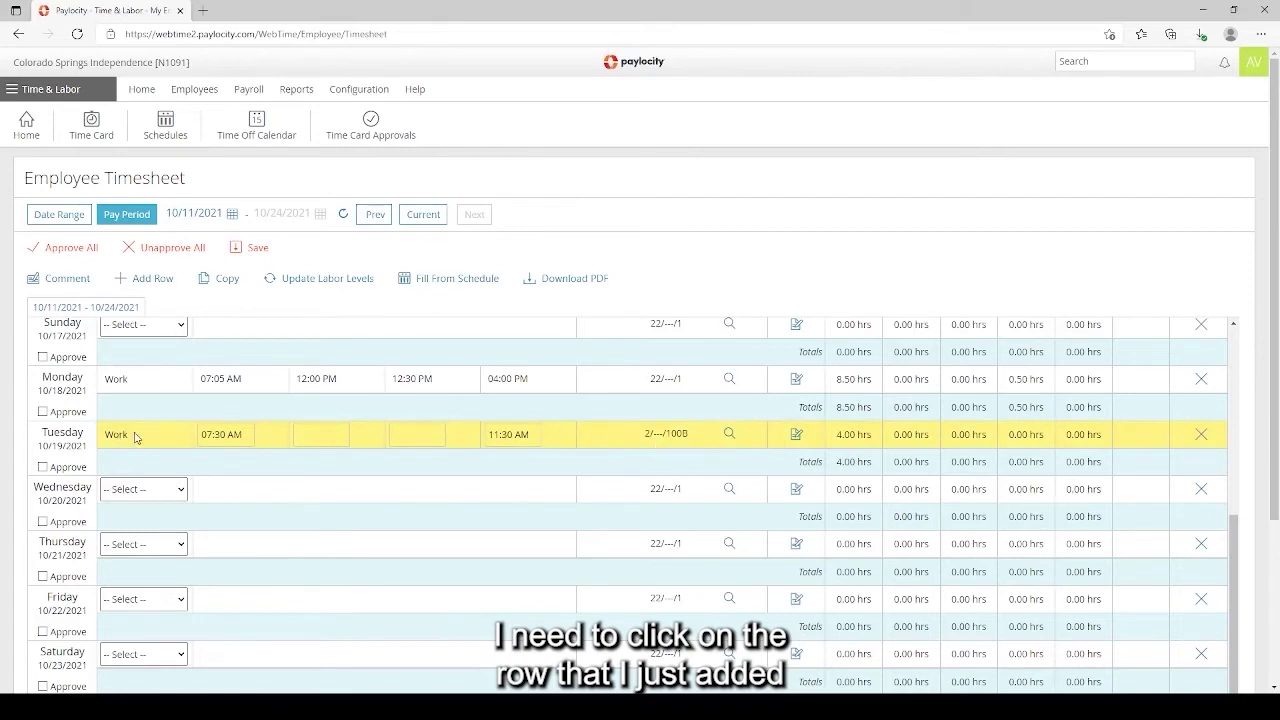
click(150, 279)
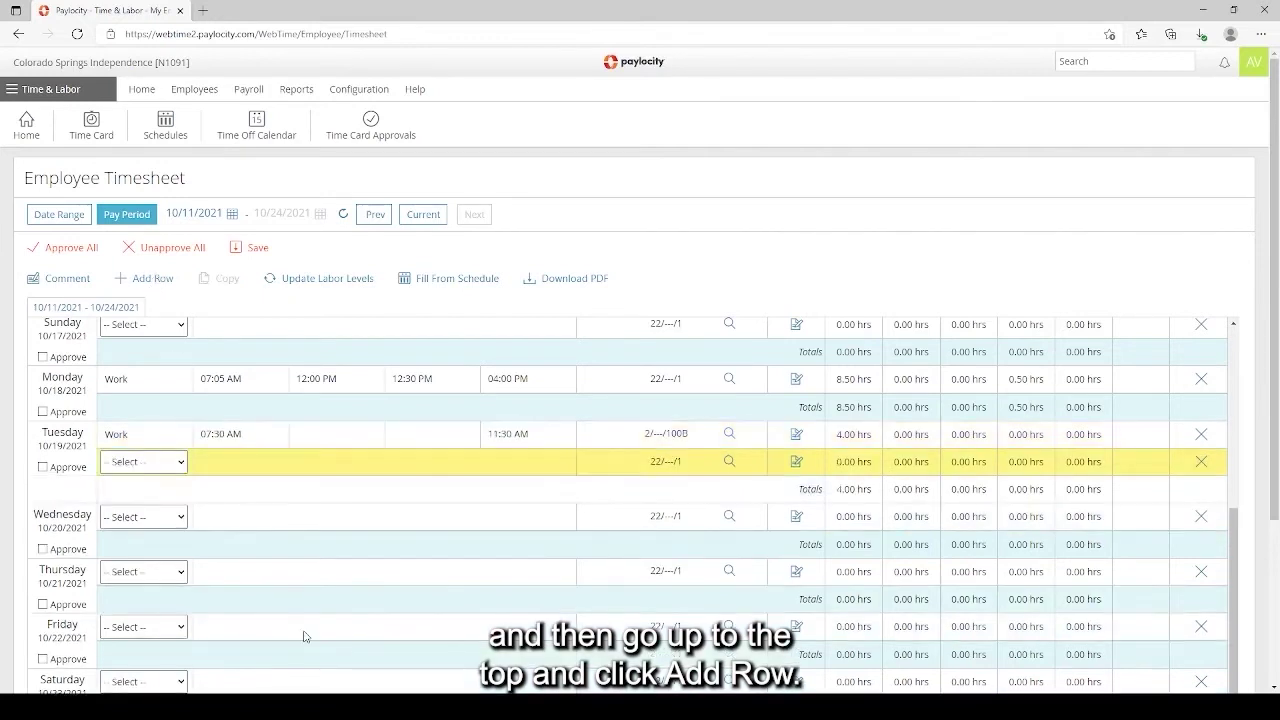
click(183, 462)
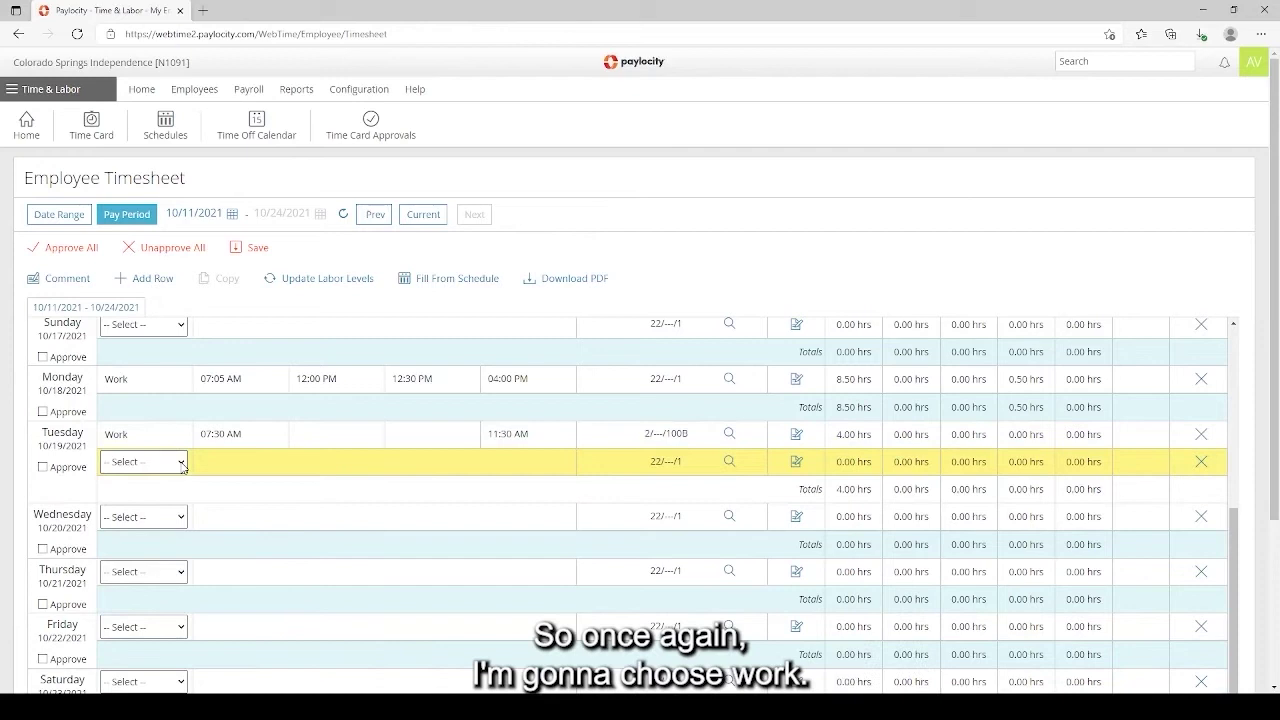
click(148, 502)
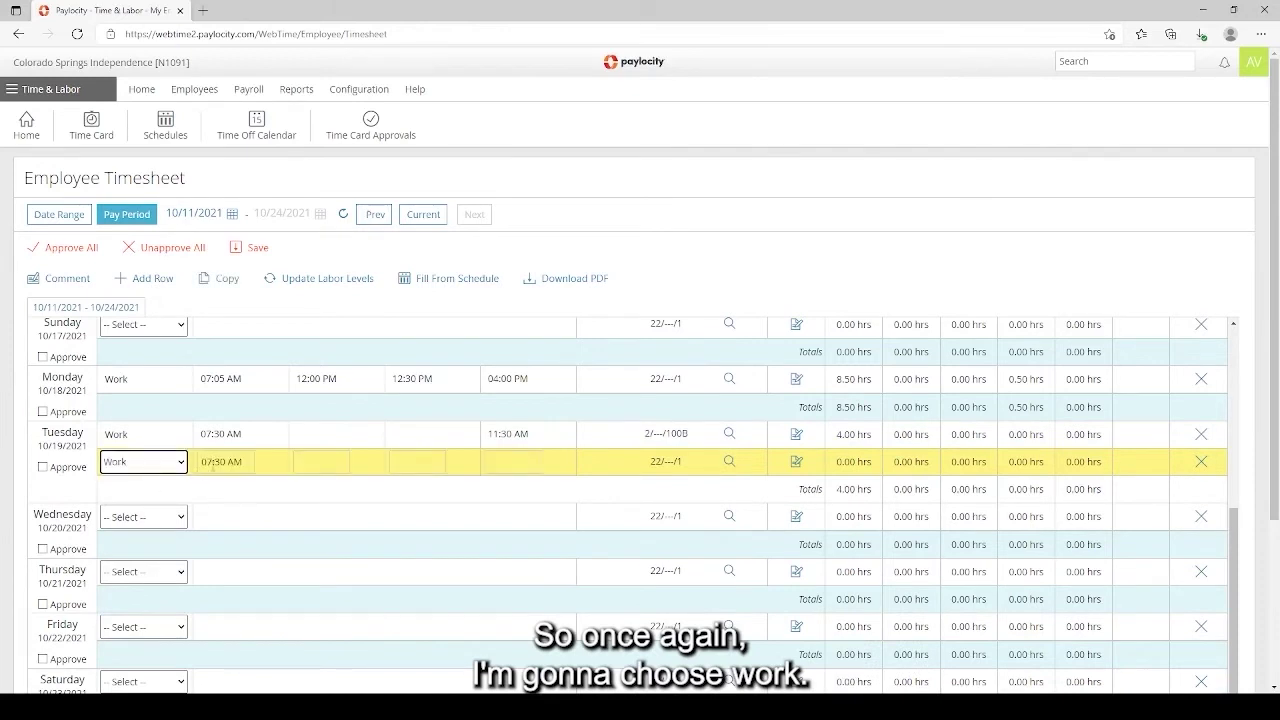
double_click(206, 462)
text(1)
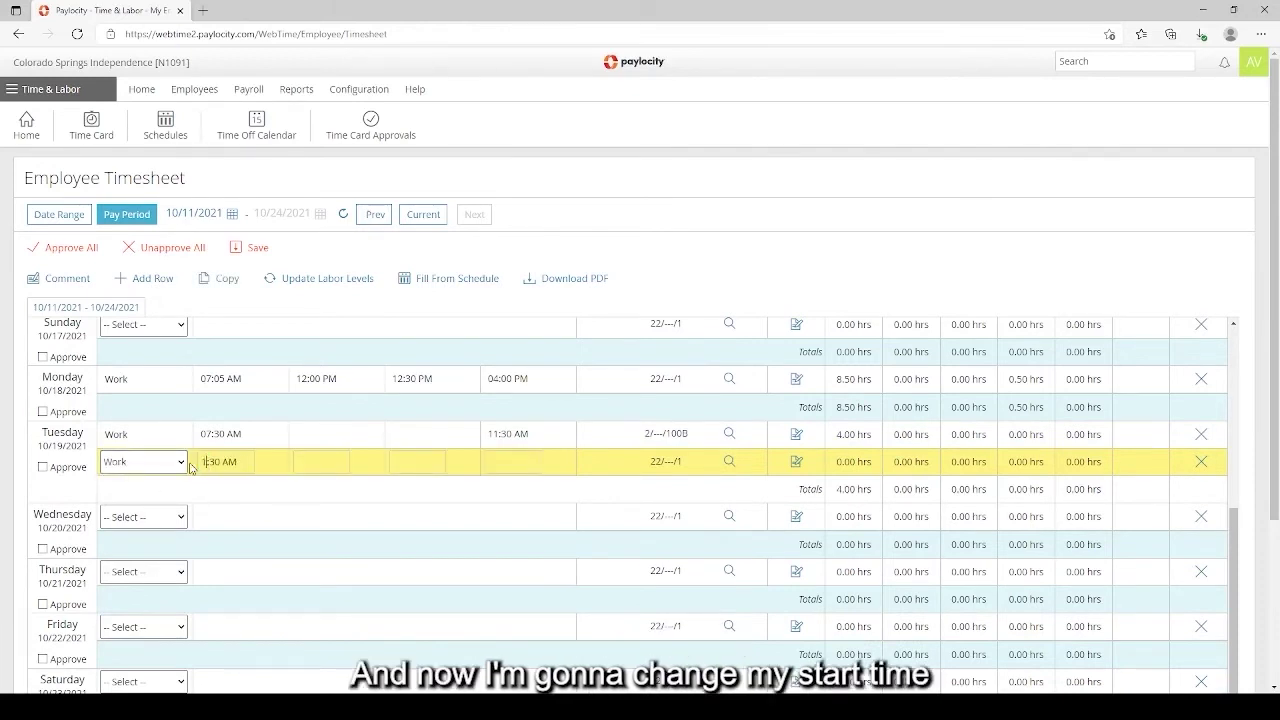
text(1)
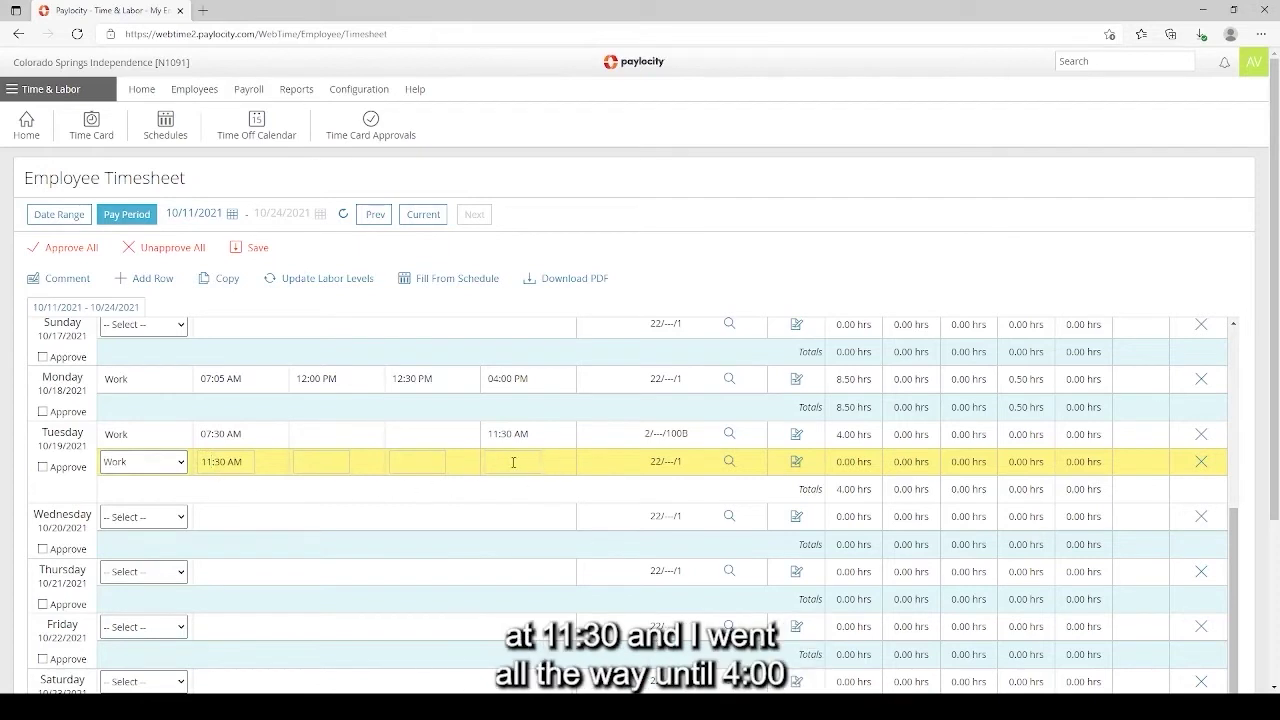
text(4p)
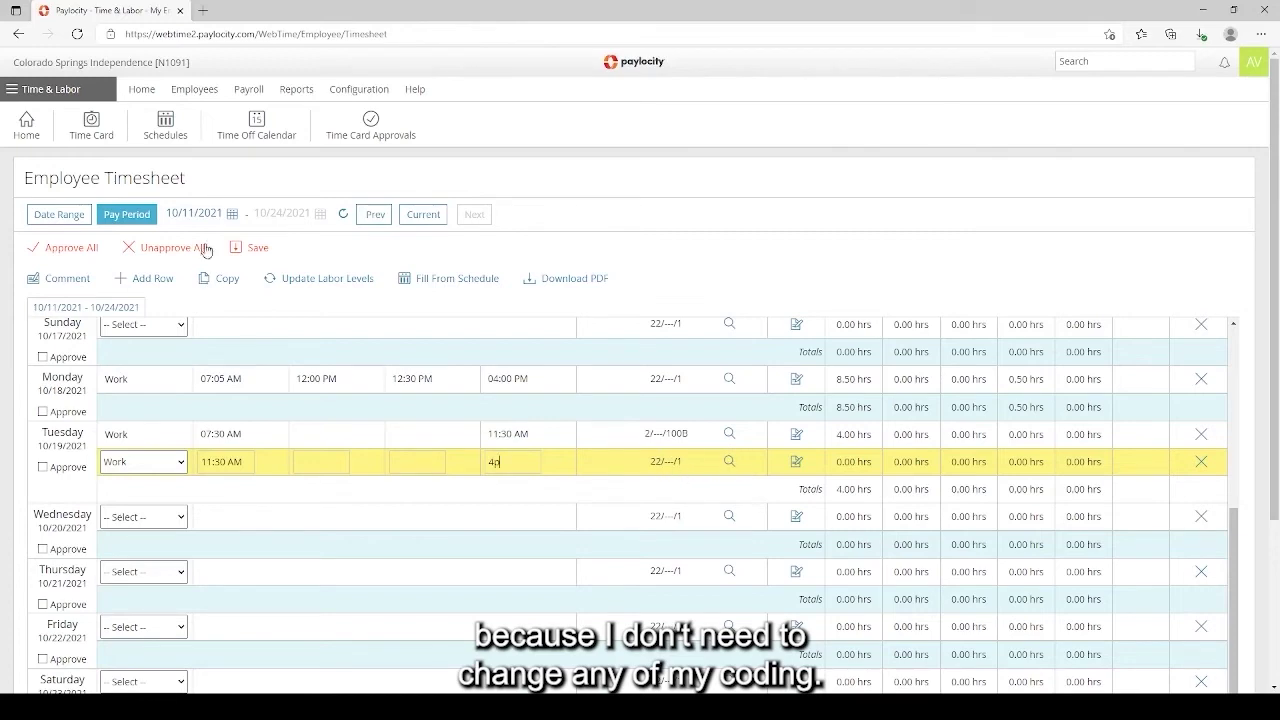
click(257, 250)
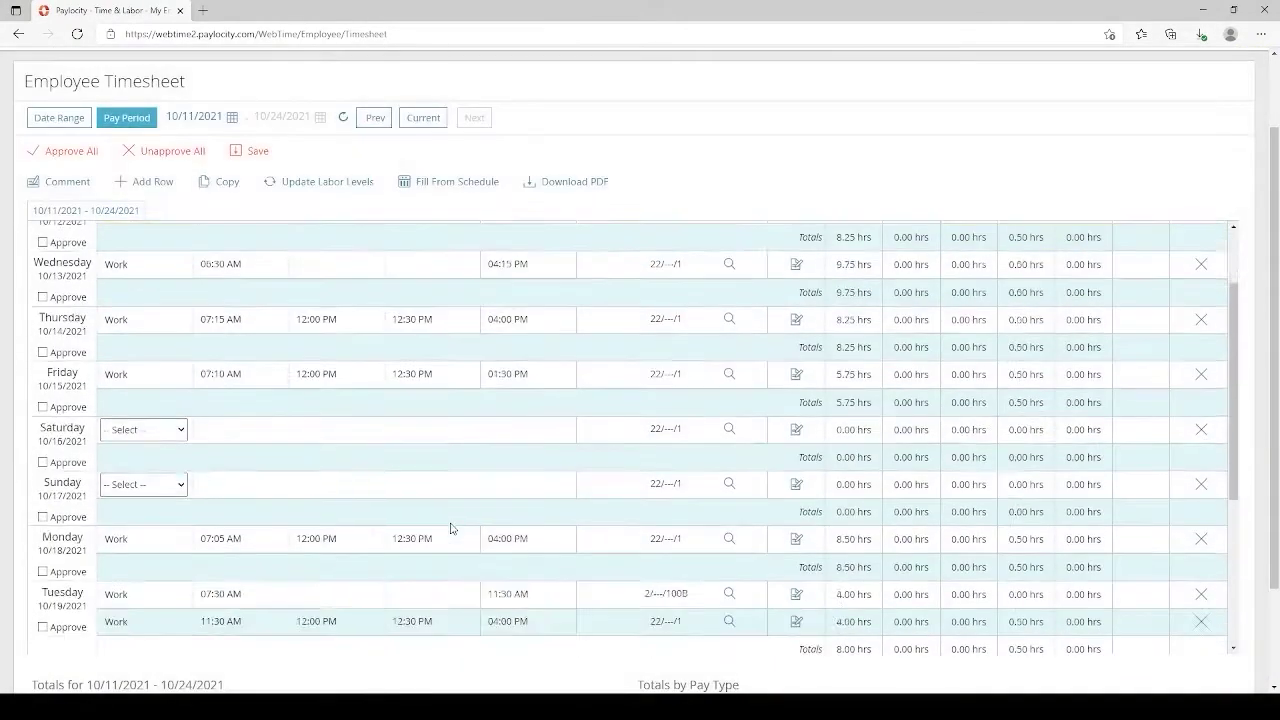
scroll(450, 528, down, 3)
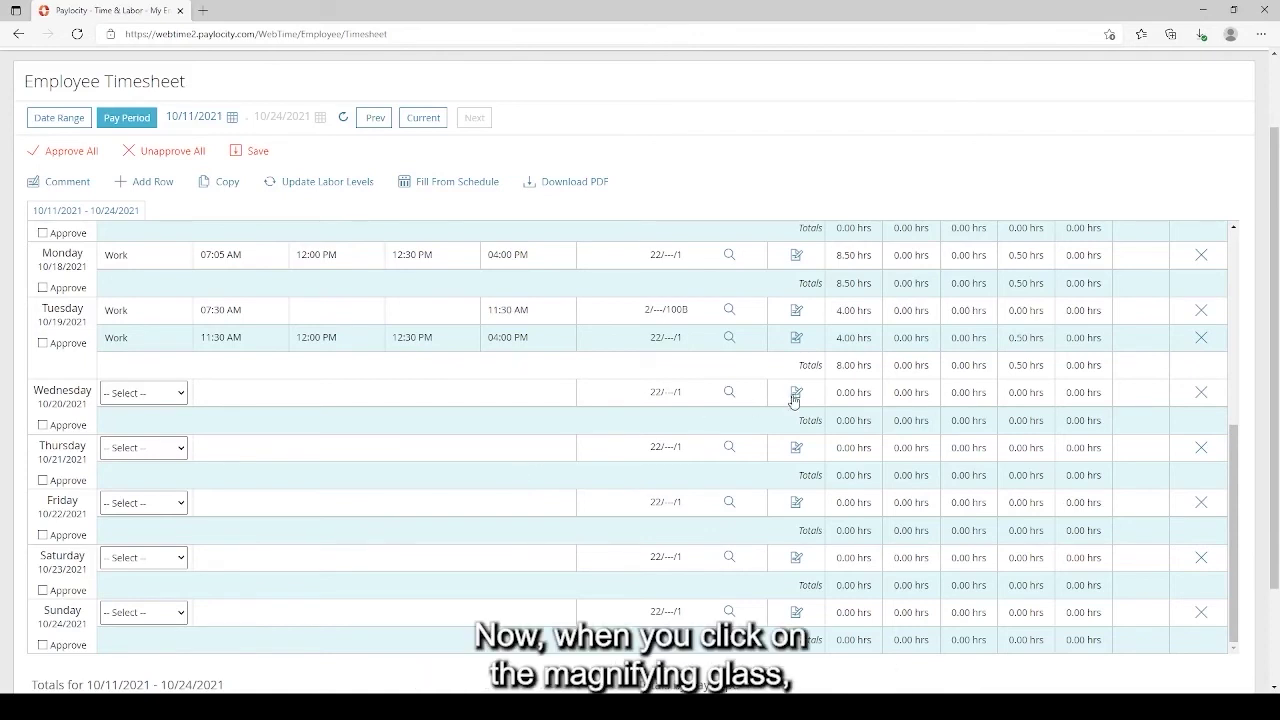
click(729, 312)
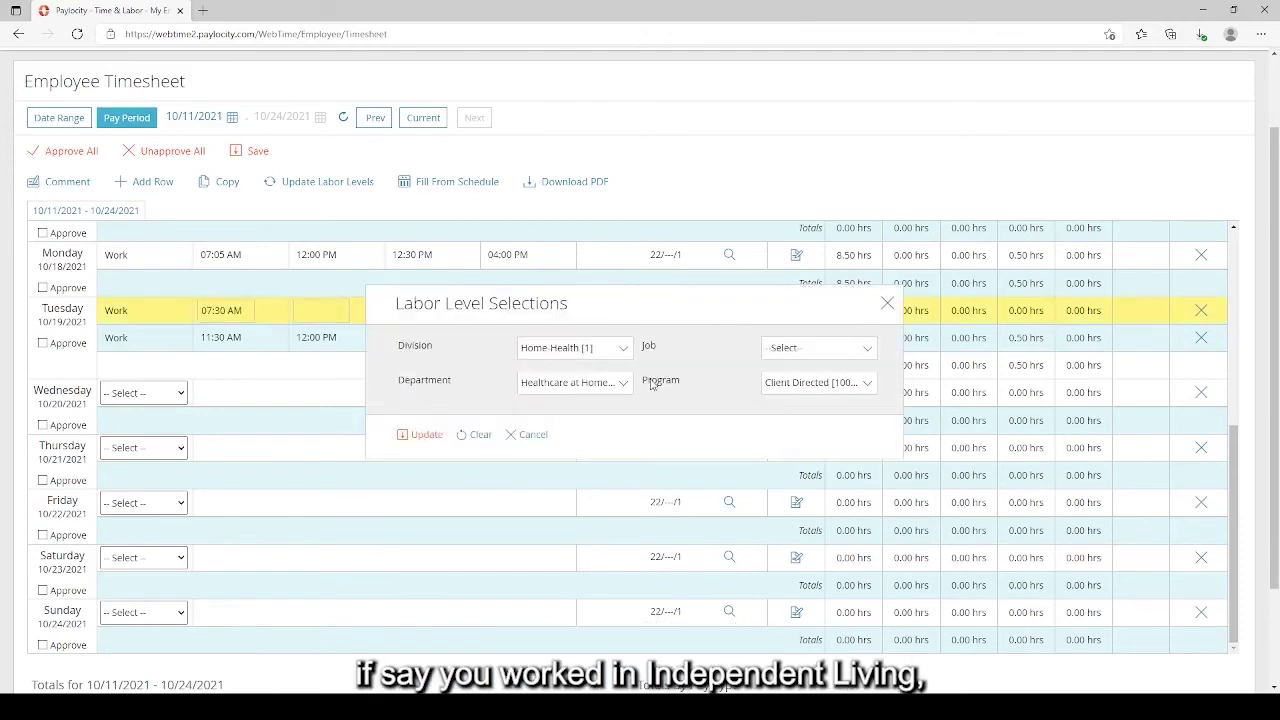
click(624, 350)
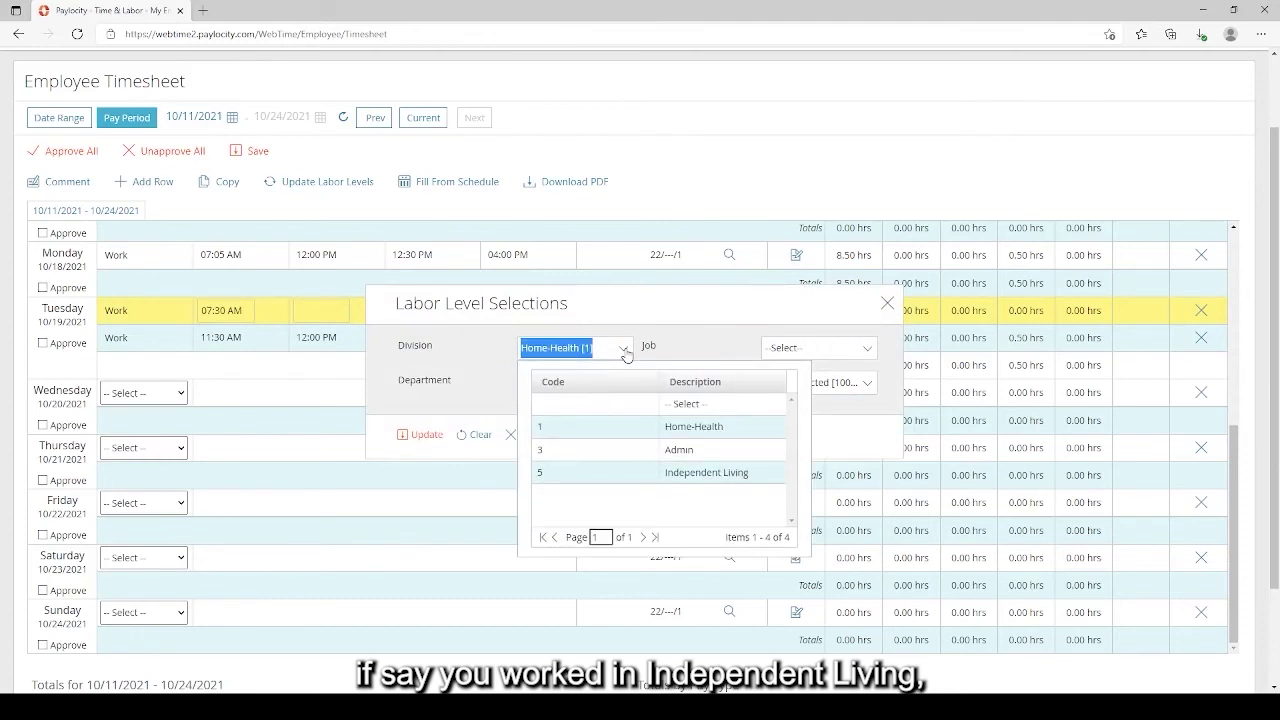
click(605, 473)
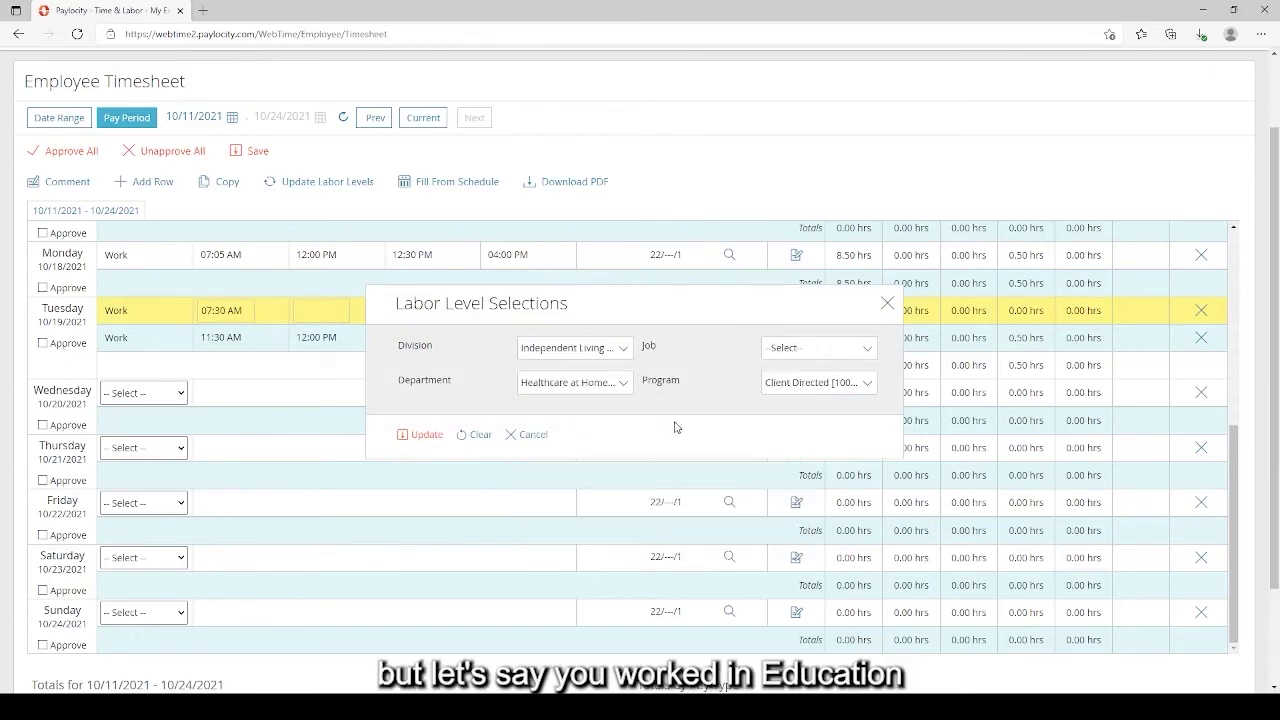
click(624, 384)
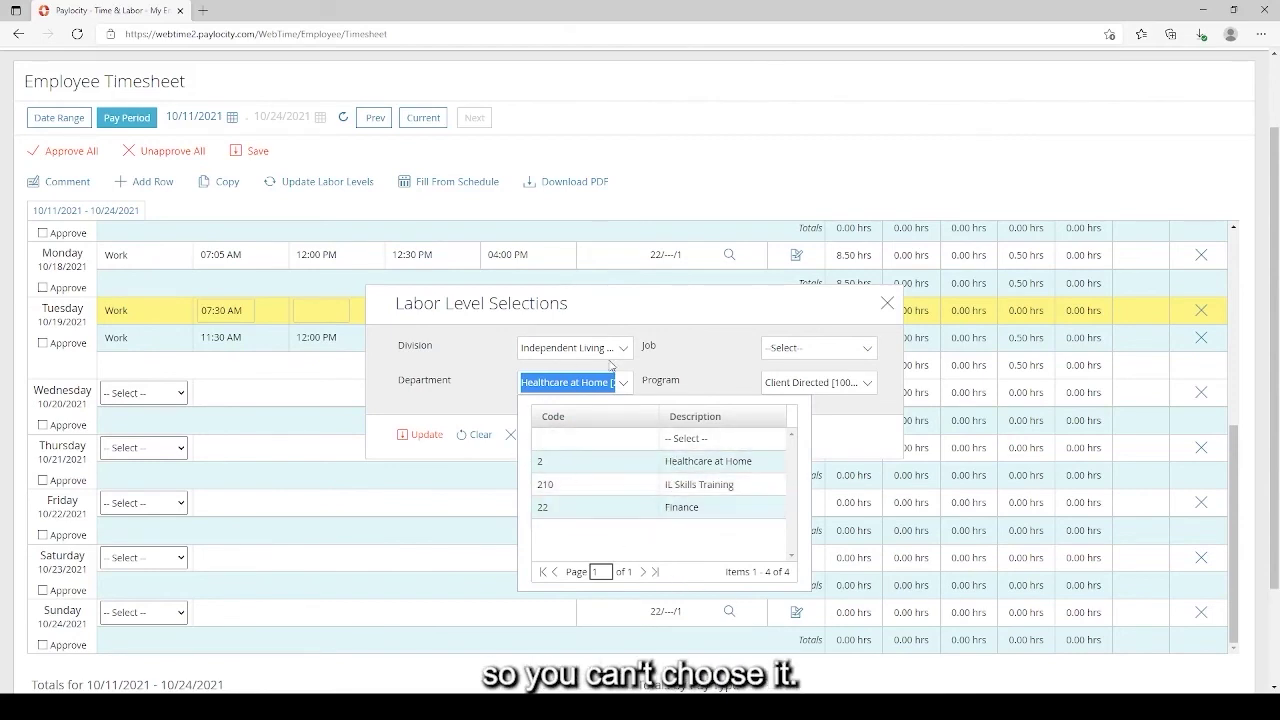
click(487, 373)
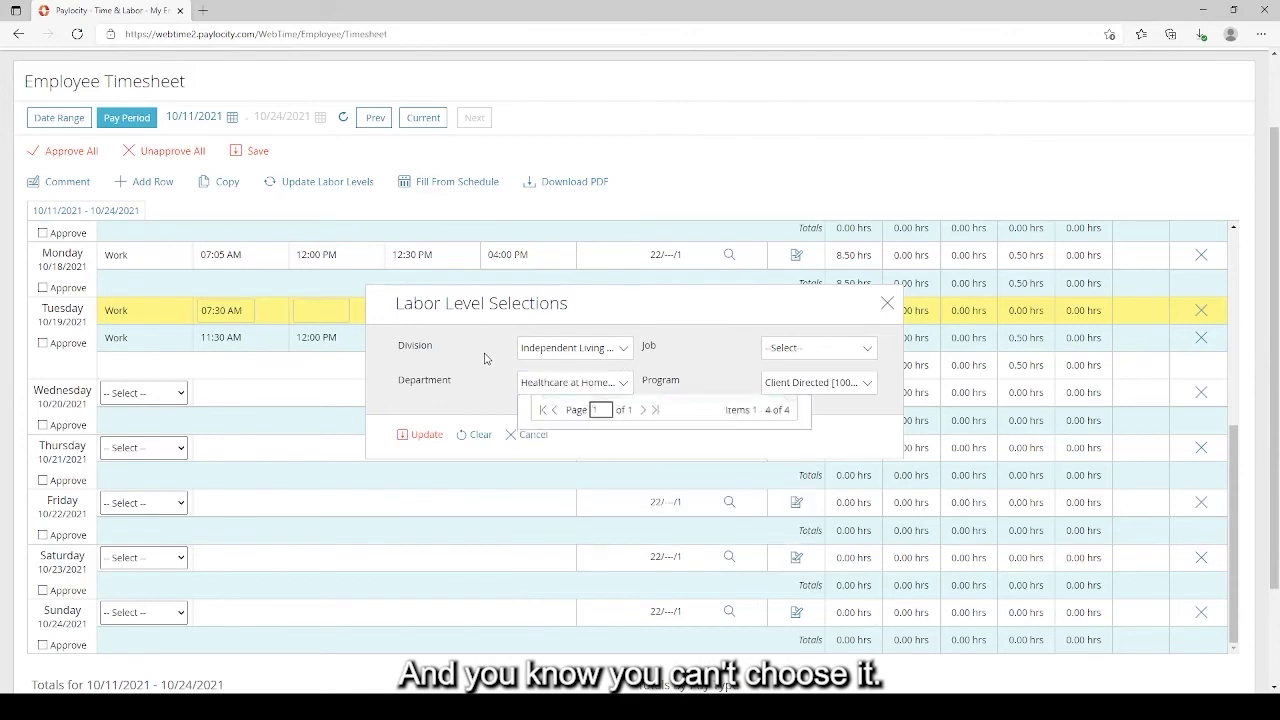
click(527, 437)
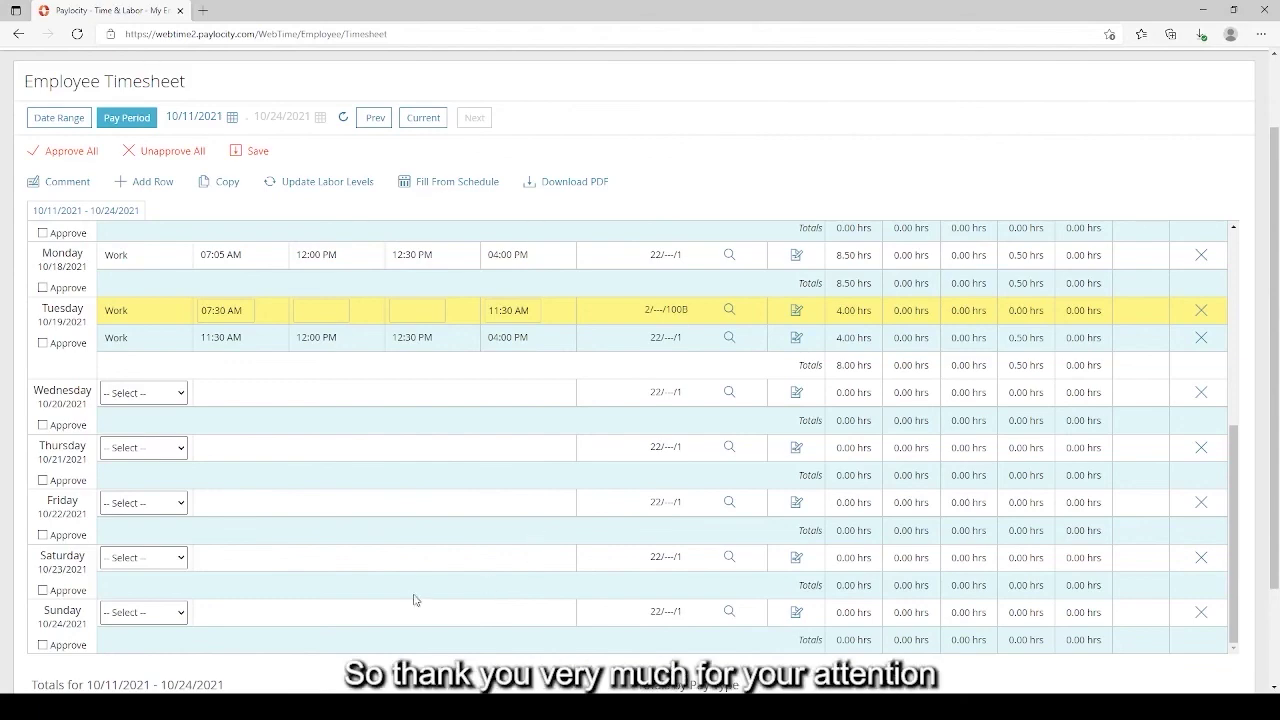
scroll(450, 575, down, 2)
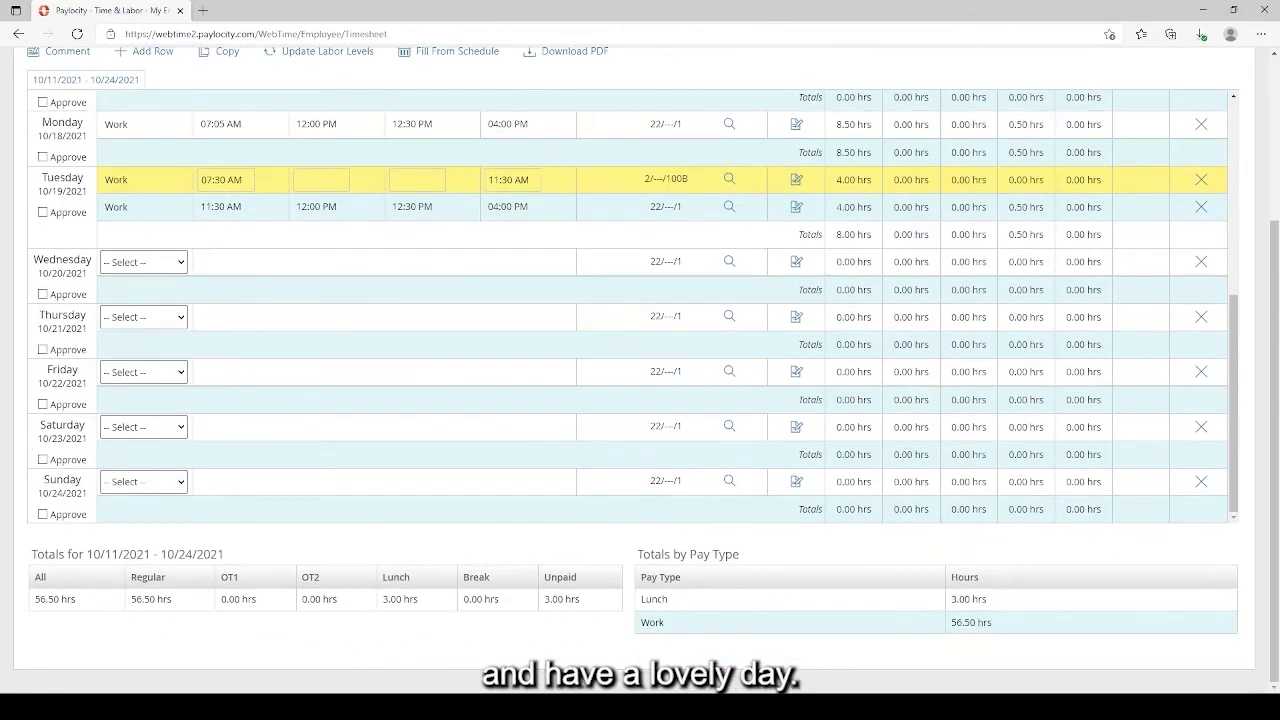